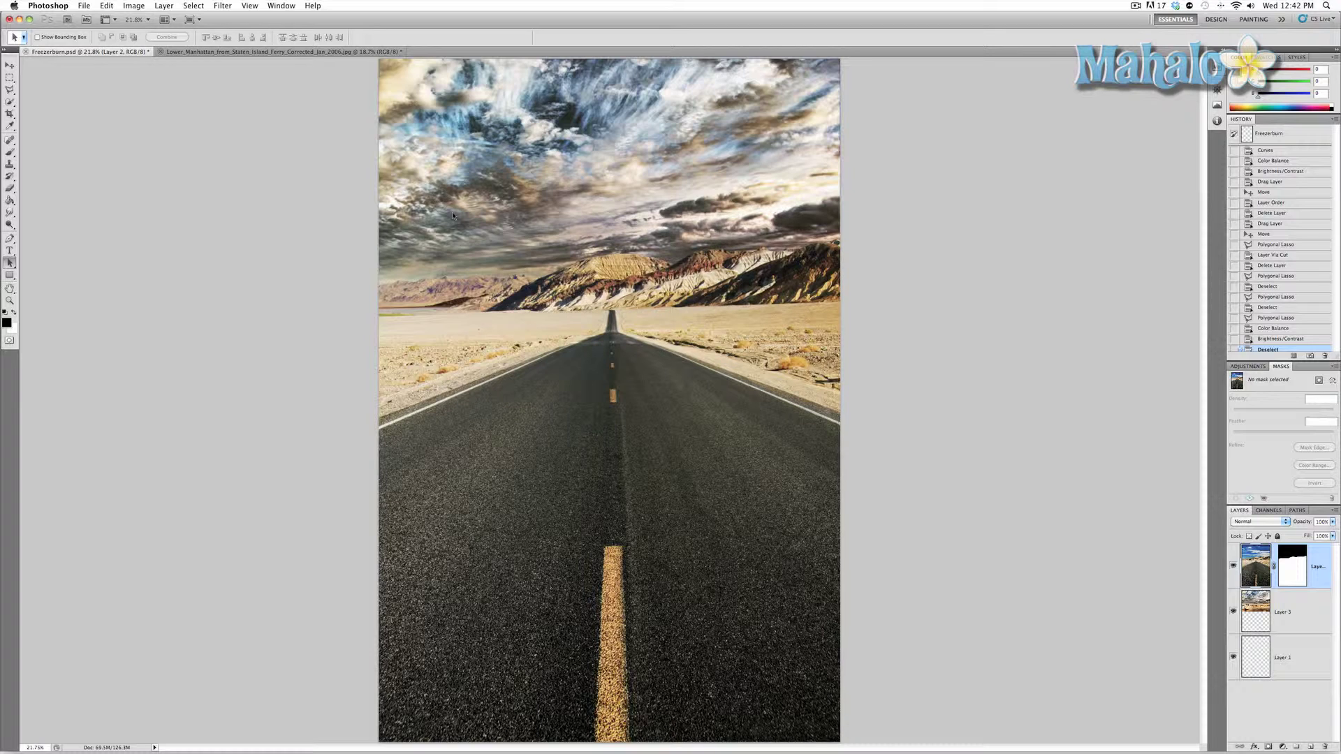
# Step: Switch to the Lower_Manhattan skyline panorama document
pyautogui.click(280, 53)
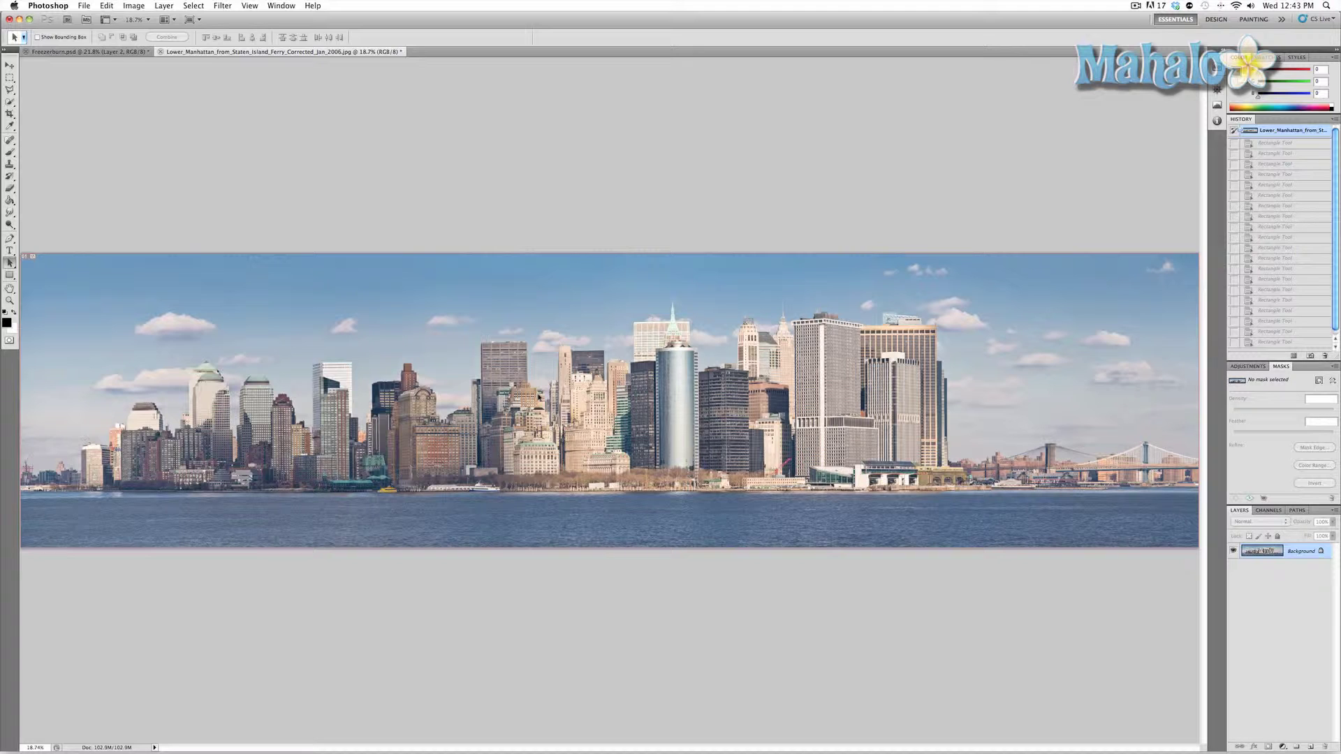
pyautogui.press('z')
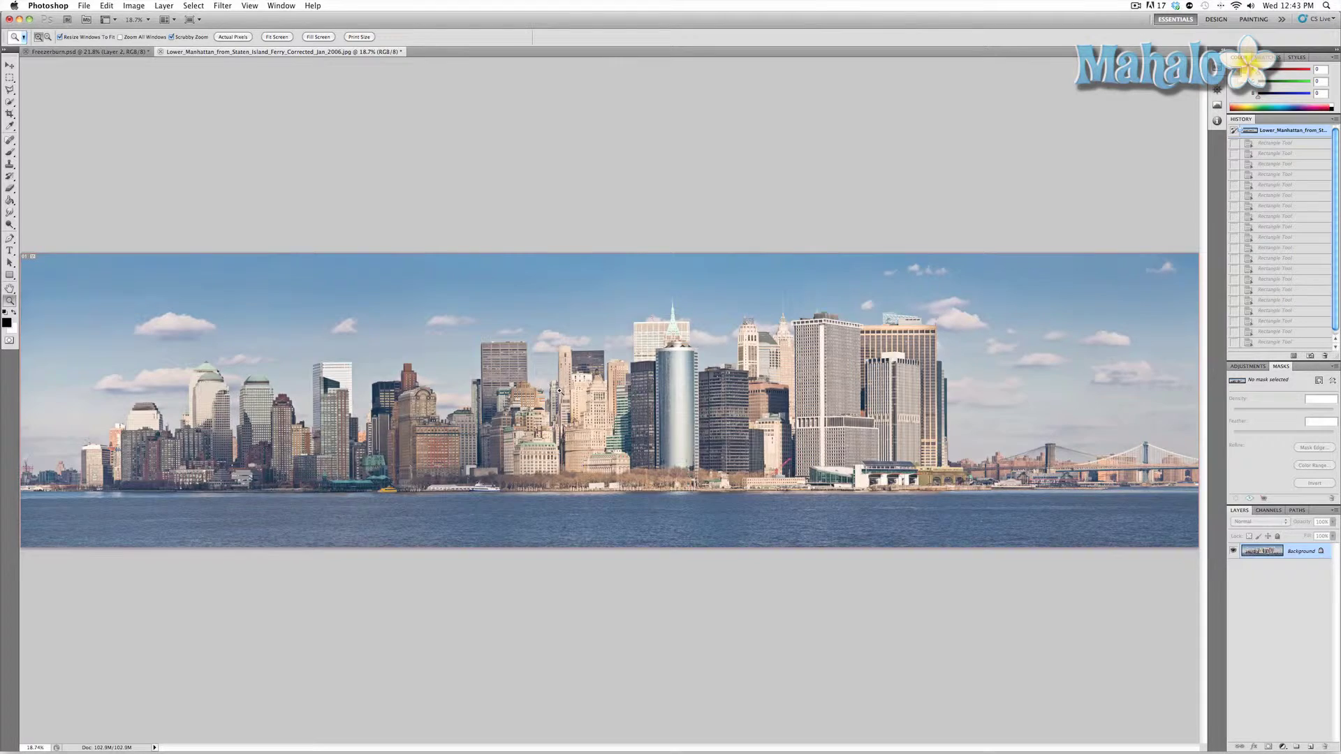
pyautogui.click(560, 391)
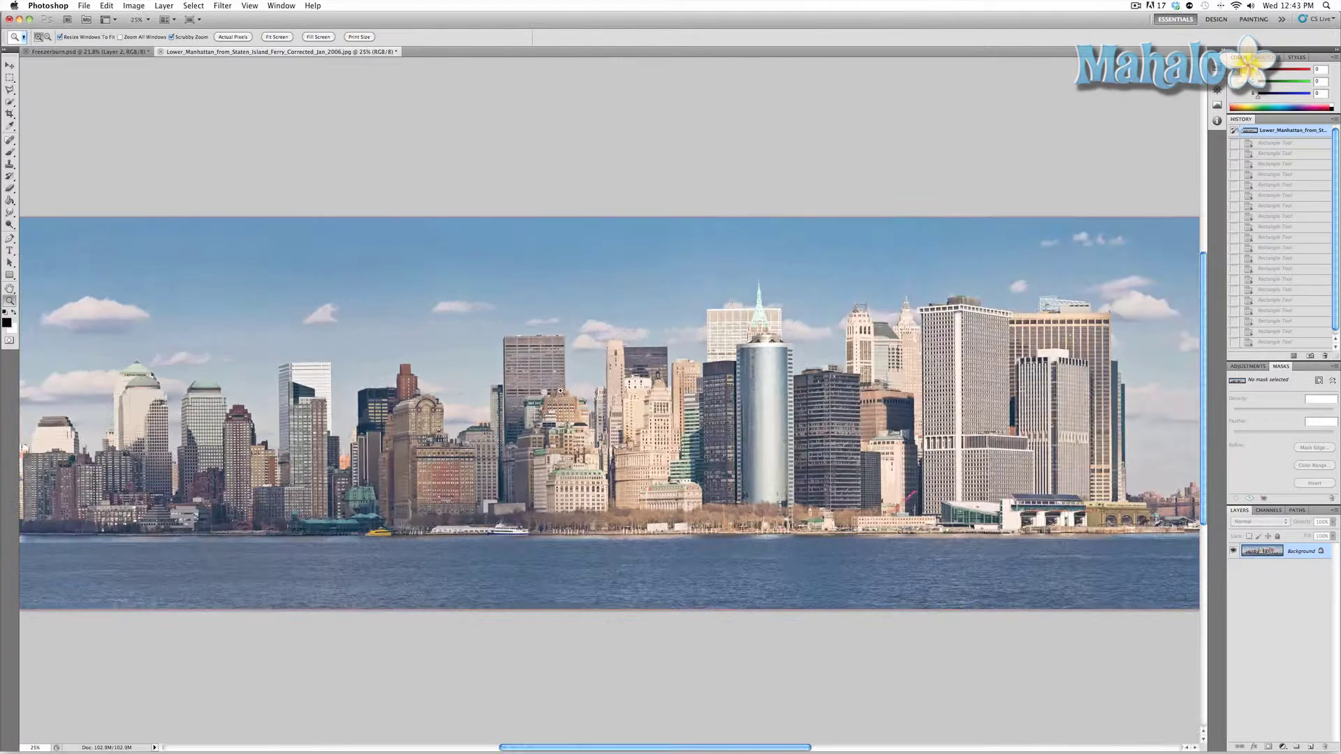
pyautogui.click(243, 40)
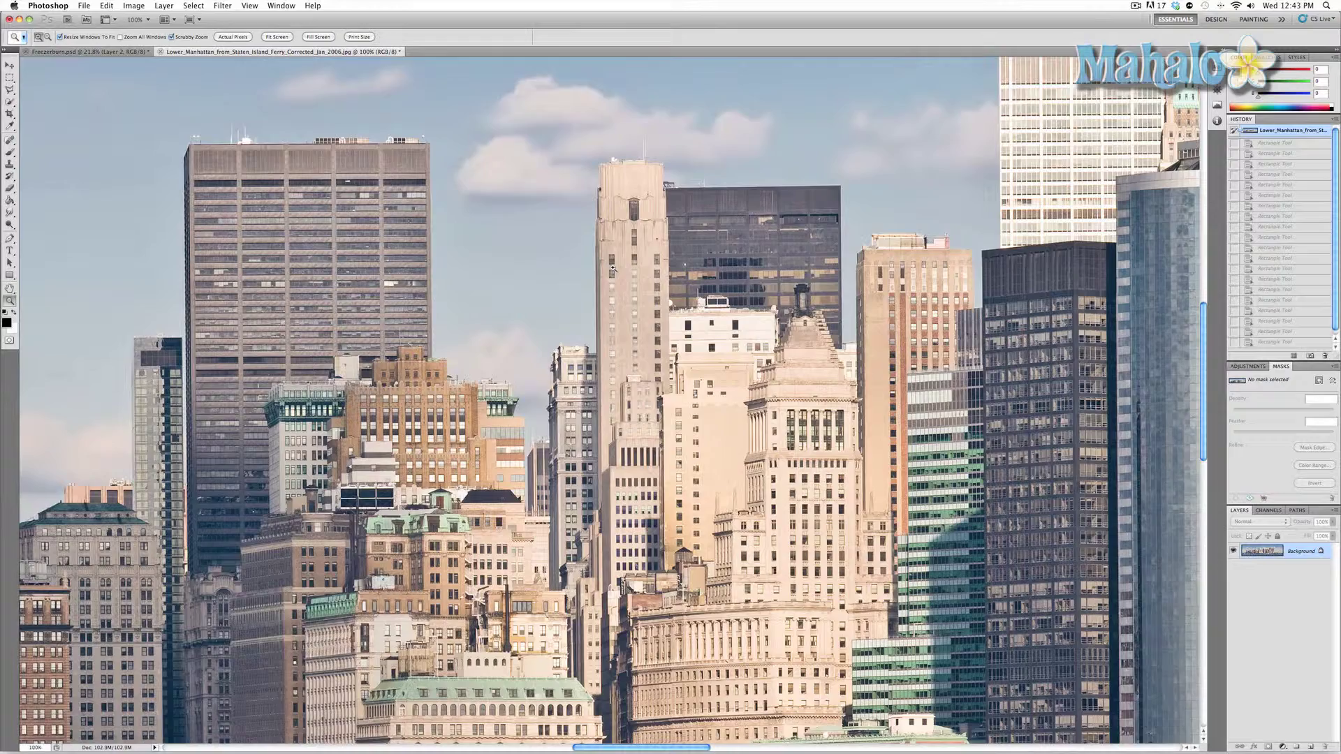
pyautogui.hscroll(-3, 614, 270)
pyautogui.moveTo(612, 268); pyautogui.dragTo(641, 269)
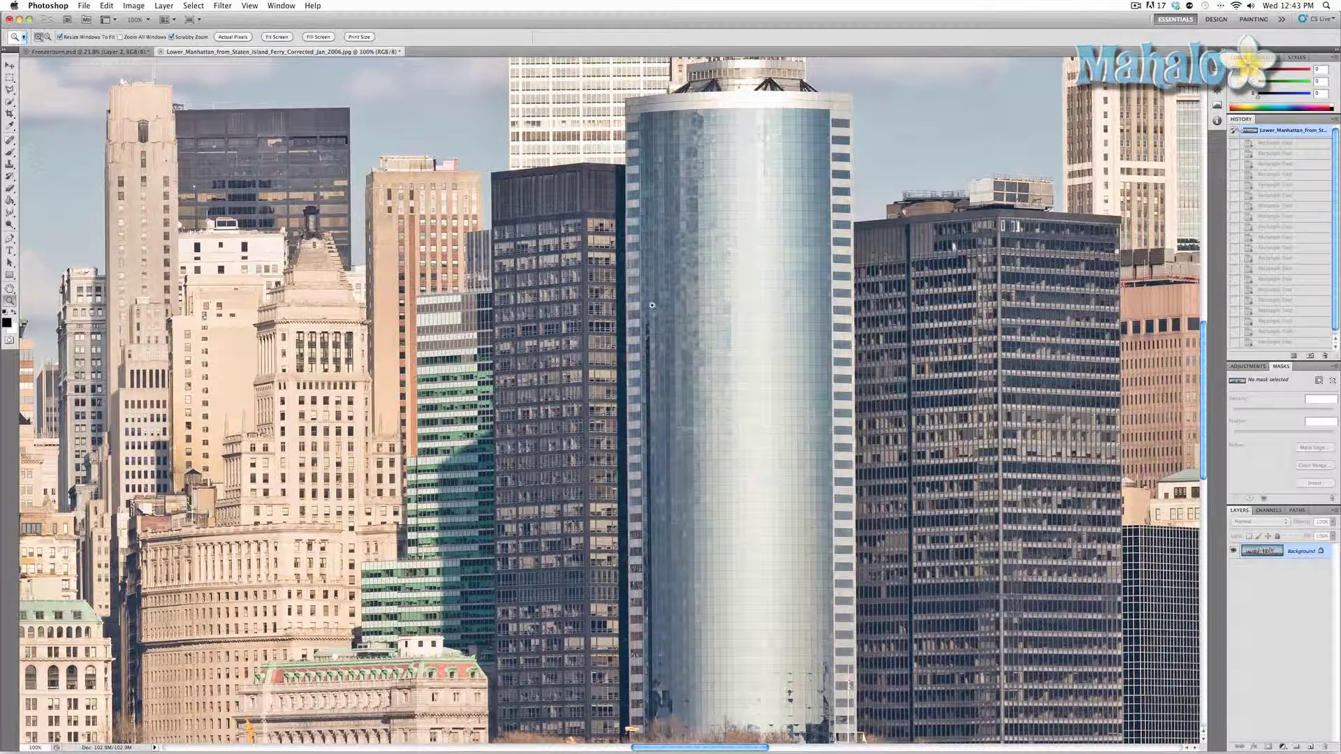
pyautogui.hscroll(-3, 662, 308)
pyautogui.scroll(-5, 662, 308)
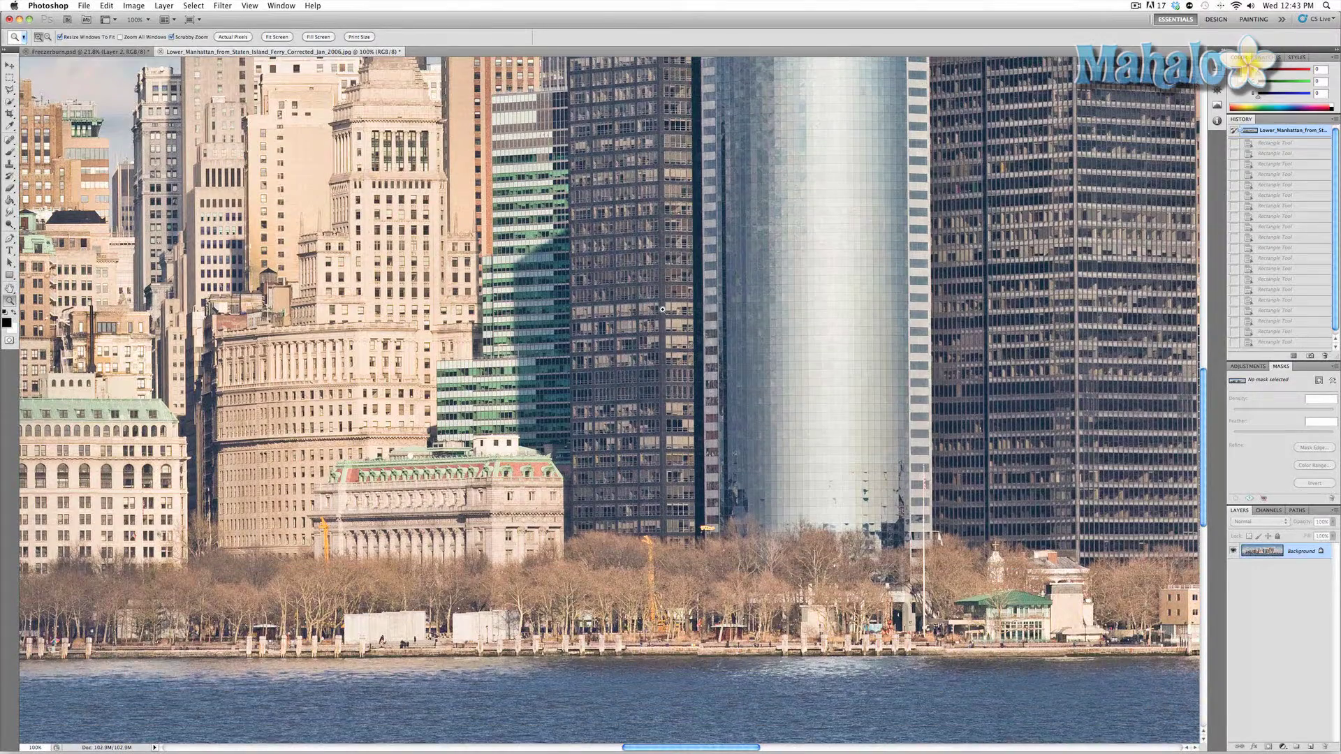
pyautogui.click(276, 36)
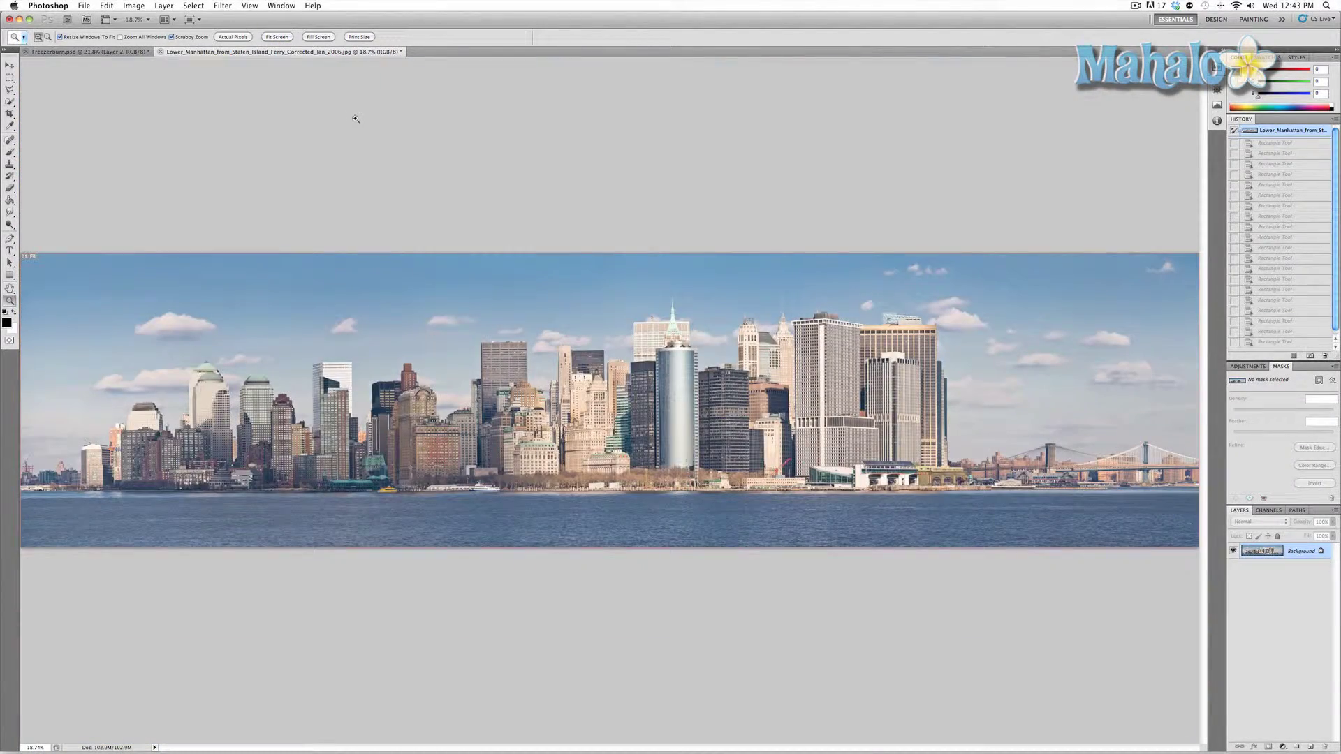
pyautogui.press('v')
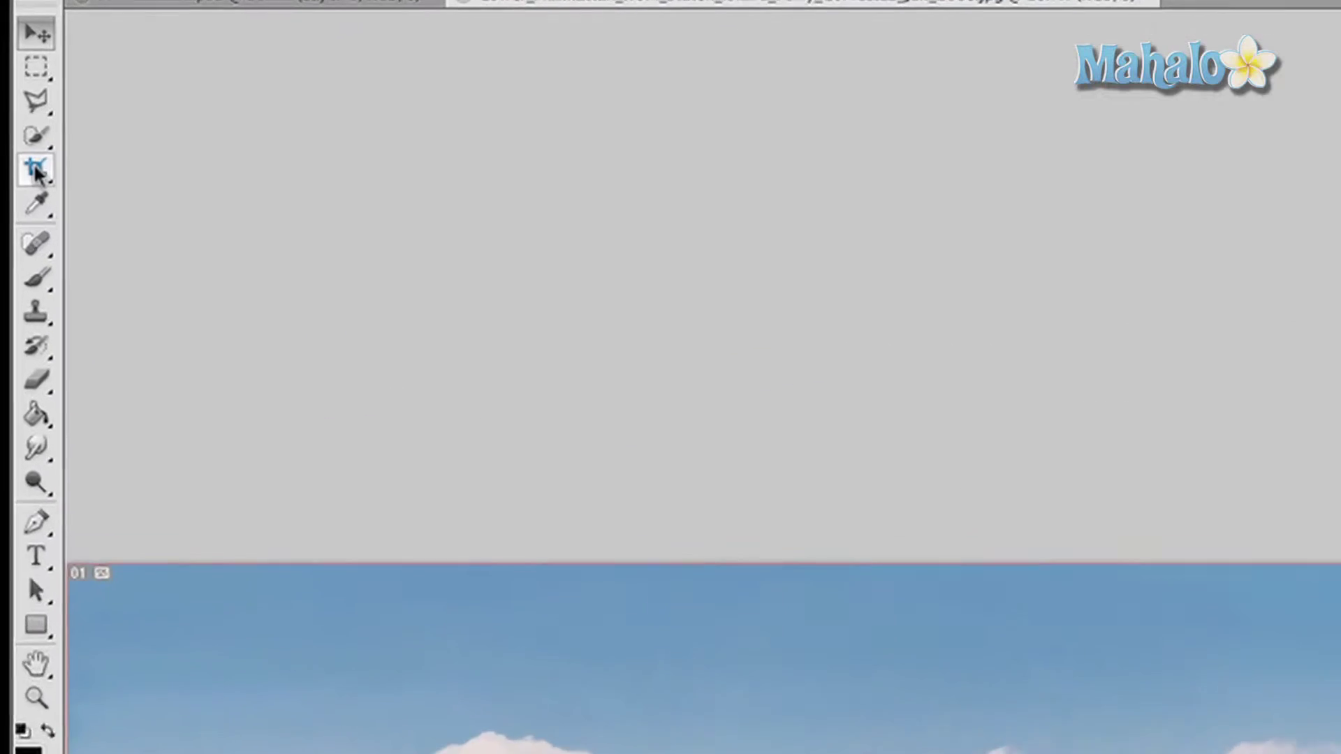
# Step: Crop the panorama to the skyline, raising the bottom edge to the waterline and trimming the left
pyautogui.click(10, 115)
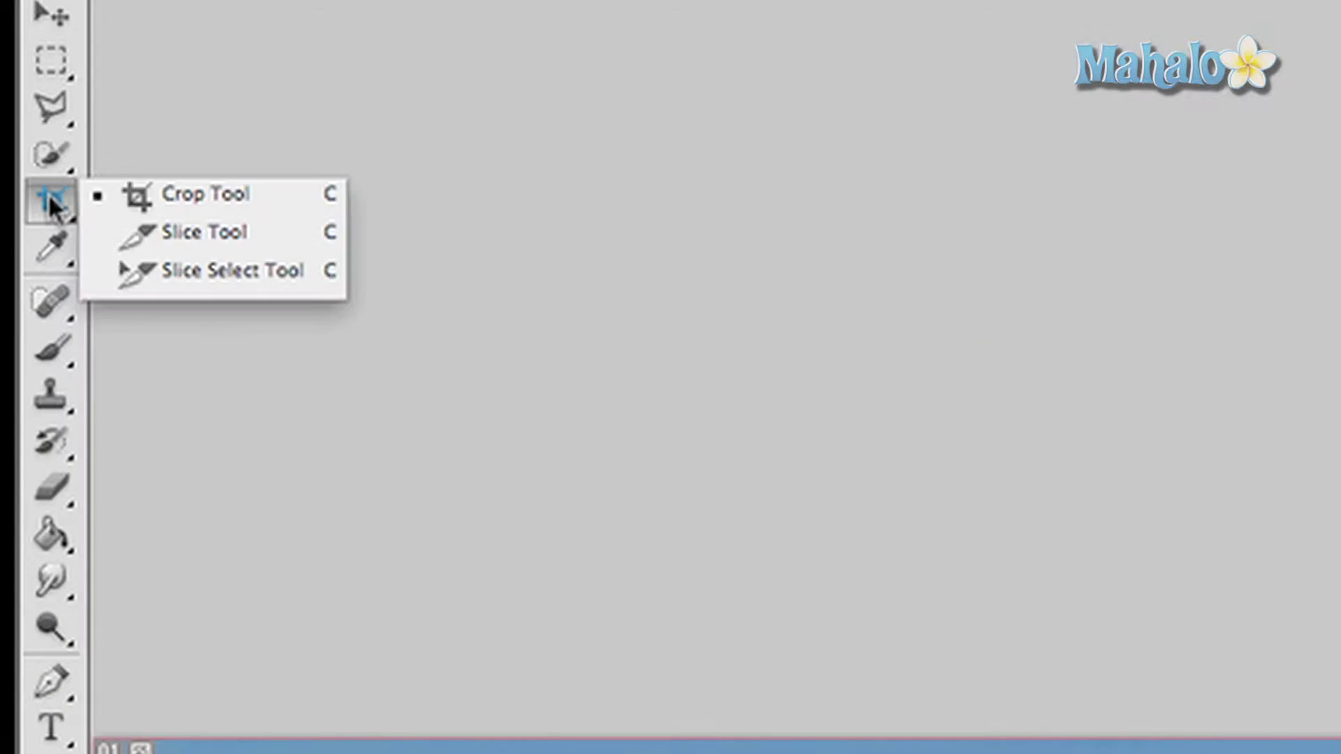
pyautogui.click(168, 203)
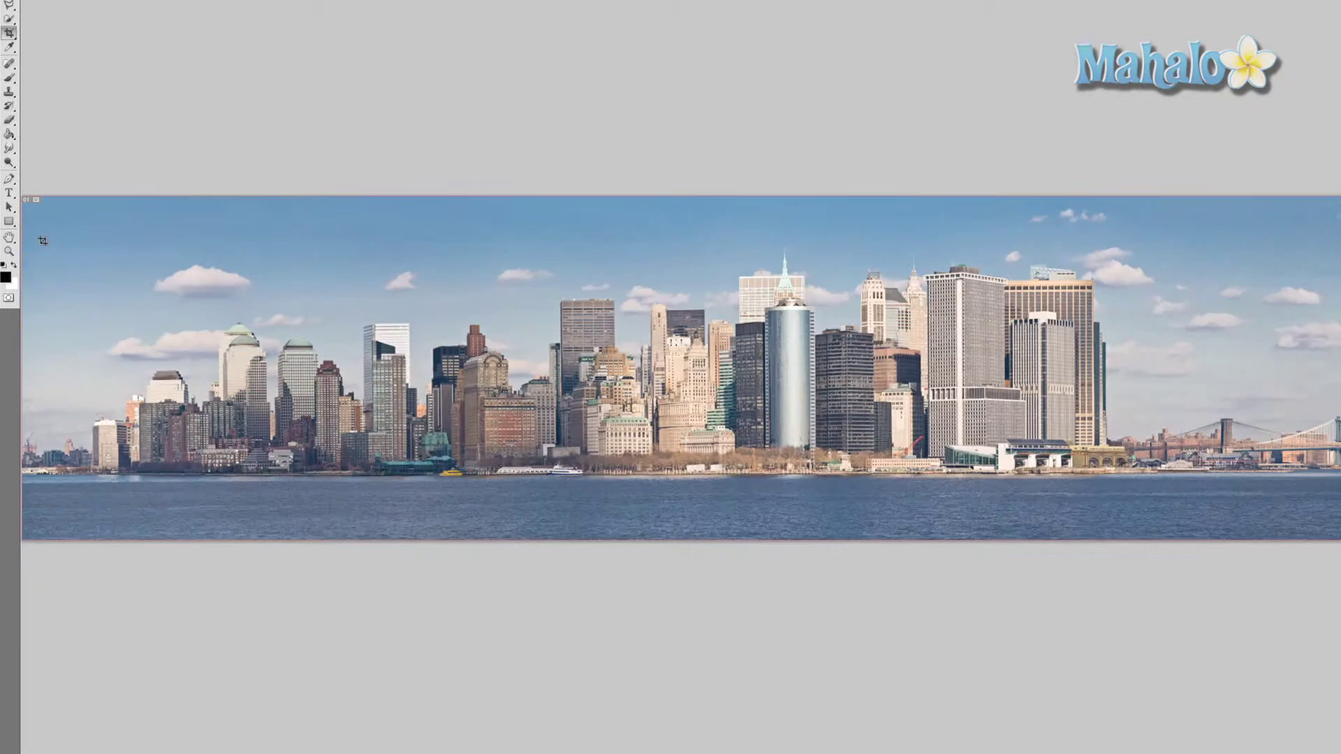
pyautogui.moveTo(43, 241); pyautogui.dragTo(1131, 479)
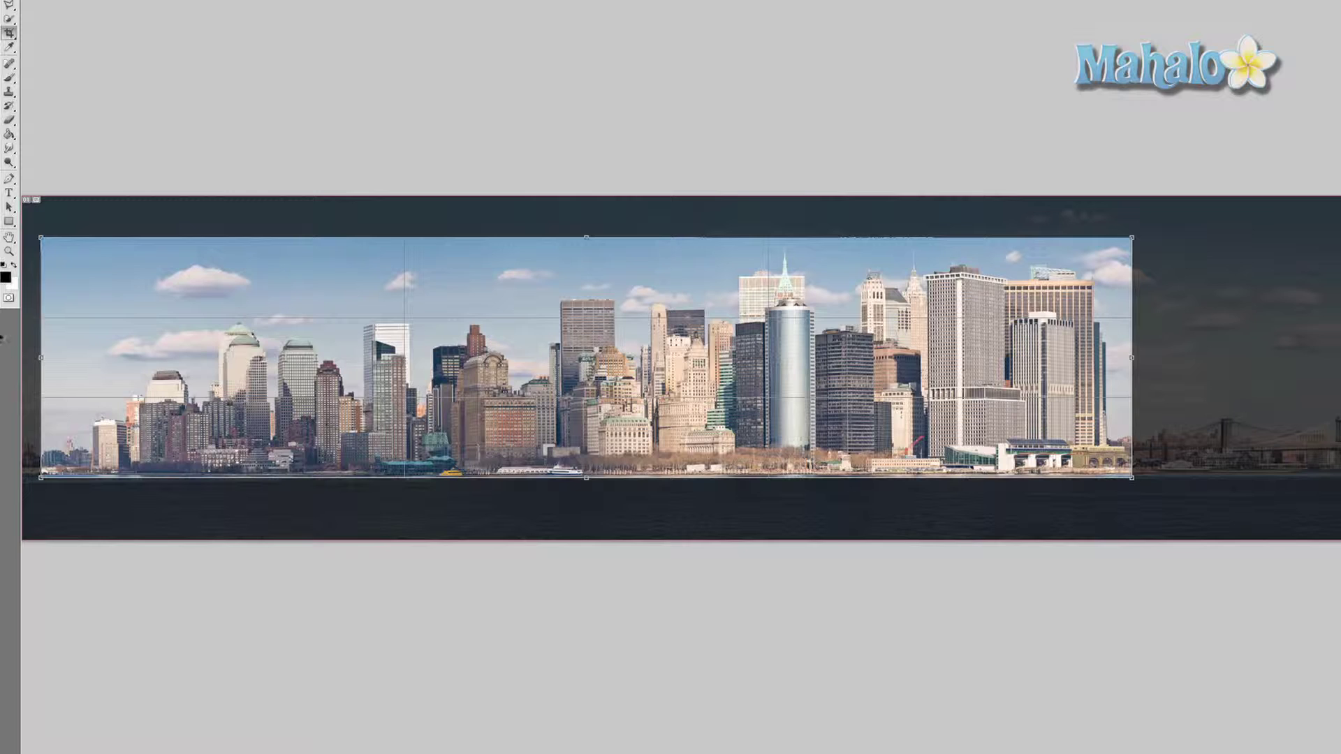
pyautogui.moveTo(586, 476); pyautogui.dragTo(586, 472)
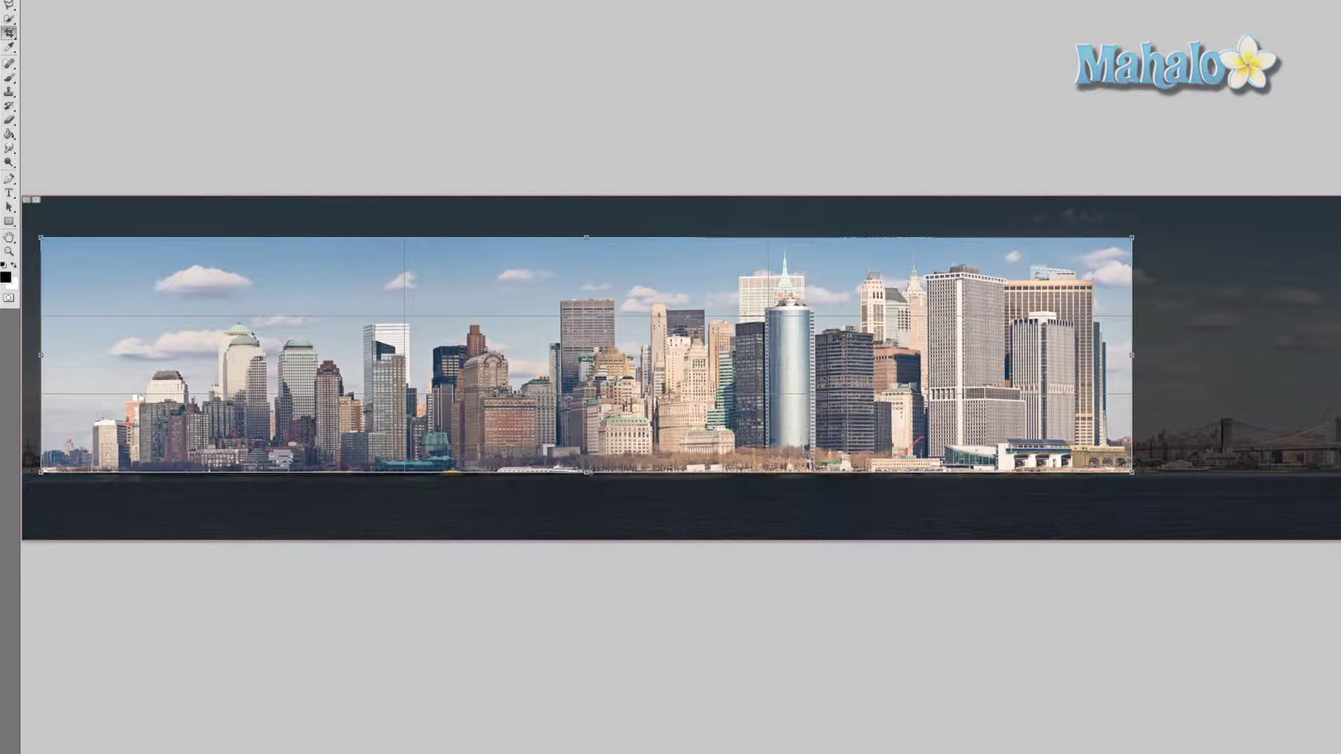
pyautogui.moveTo(41, 354); pyautogui.dragTo(86, 354)
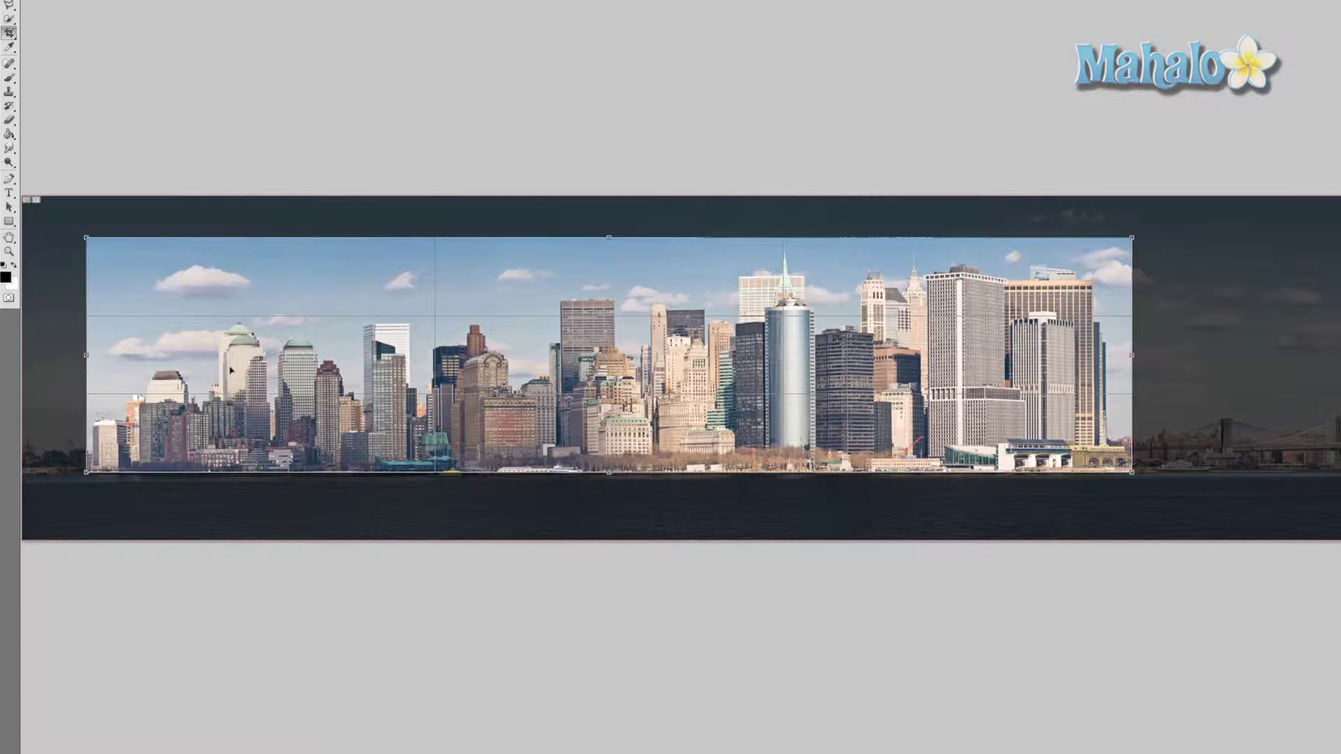
pyautogui.press('Return')
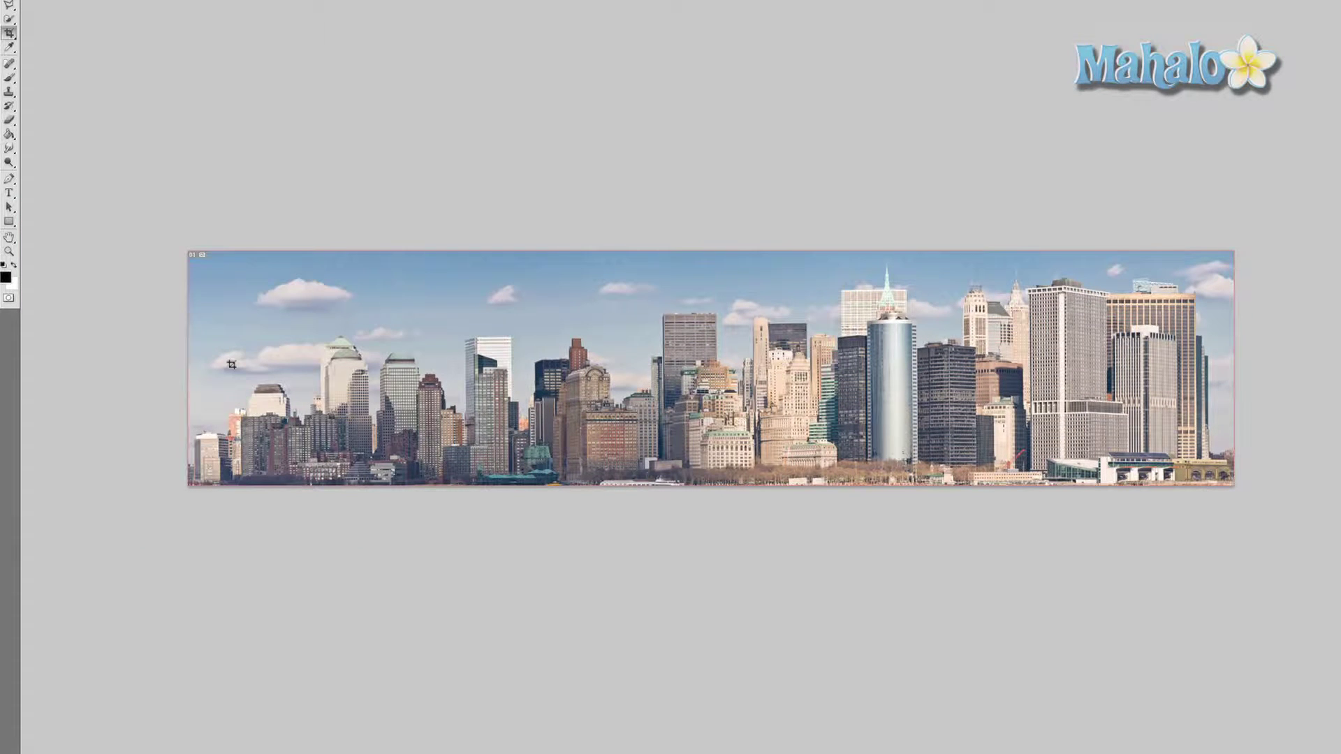
pyautogui.press('z')
pyautogui.hotkey('ctrl', '+')
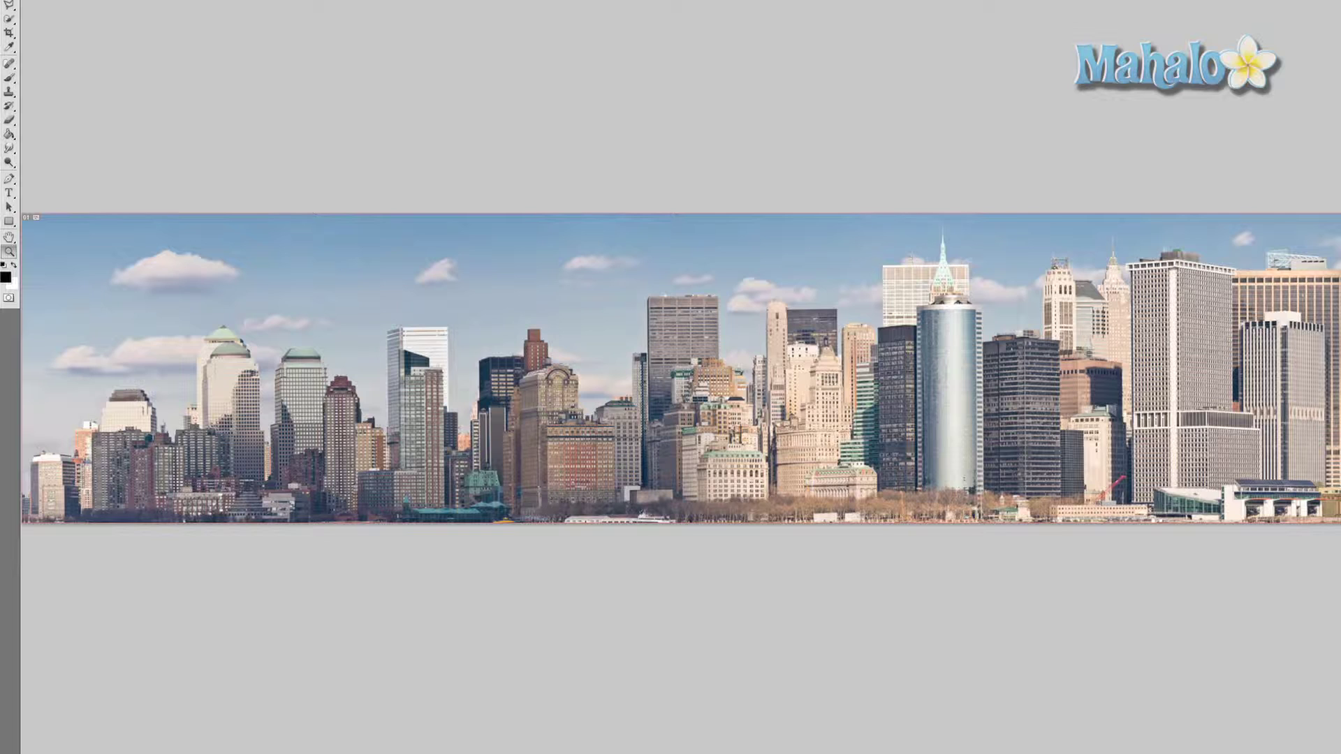
pyautogui.press('v')
# Step: Draw rectangles around the left-side buildings, redrawing the far-left one down past the bottom edge
pyautogui.click(8, 222)
pyautogui.moveTo(9, 222); pyautogui.dragTo(56, 225)
pyautogui.moveTo(94, 381); pyautogui.dragTo(164, 518)
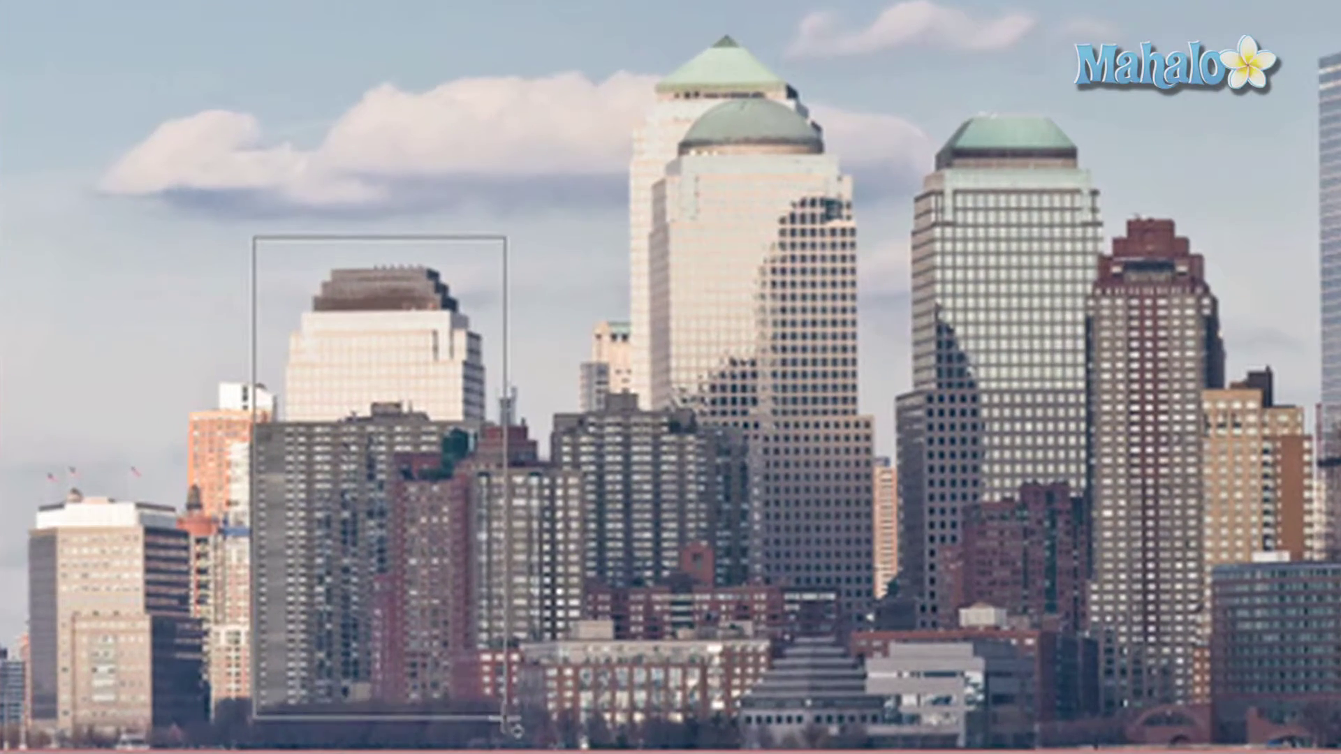
pyautogui.moveTo(516, 730); pyautogui.dragTo(520, 753)
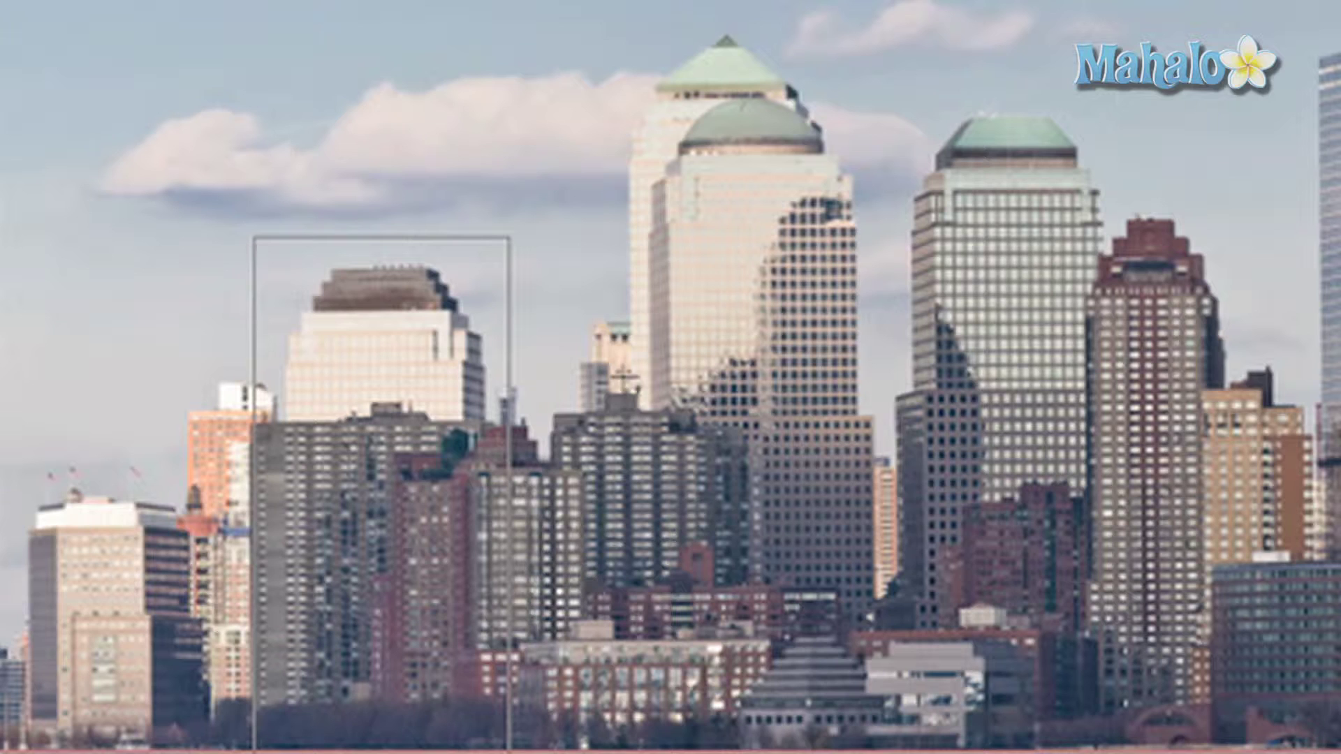
pyautogui.moveTo(29, 481); pyautogui.dragTo(195, 753)
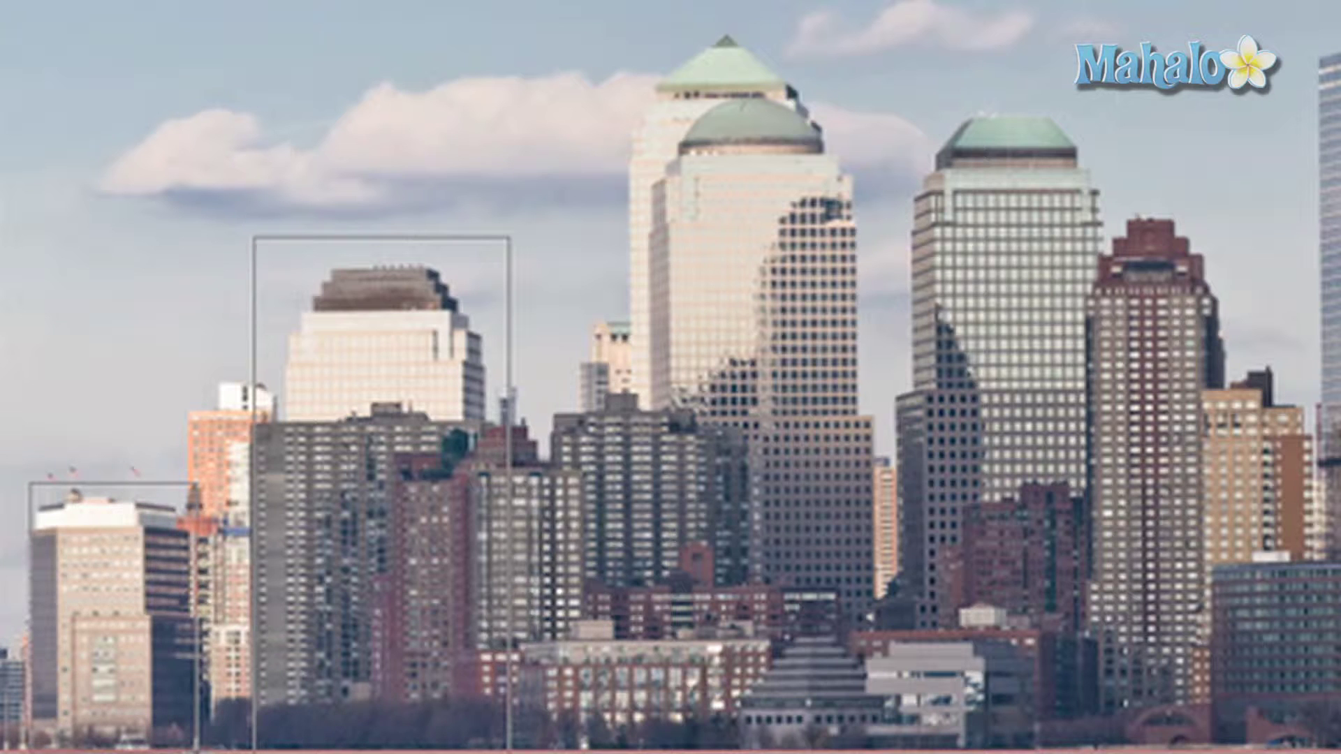
pyautogui.click(41, 516)
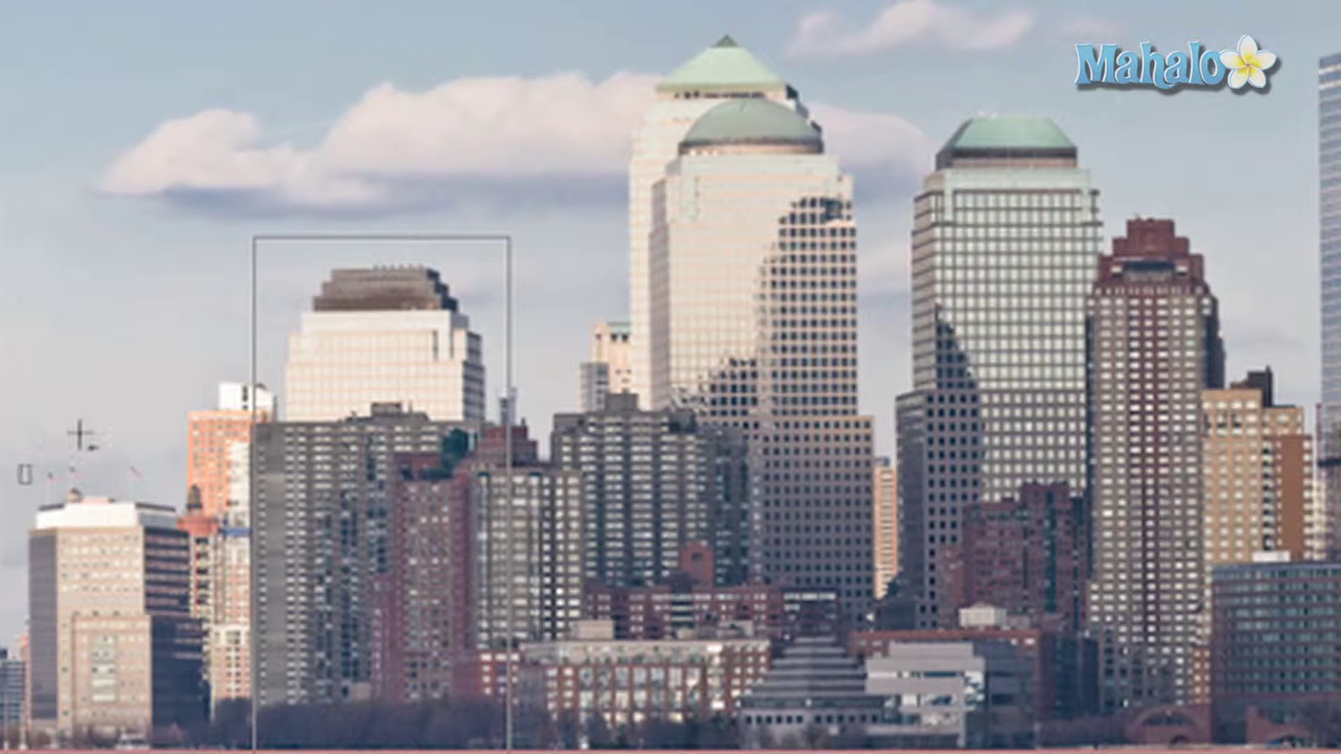
pyautogui.moveTo(36, 487); pyautogui.dragTo(188, 753)
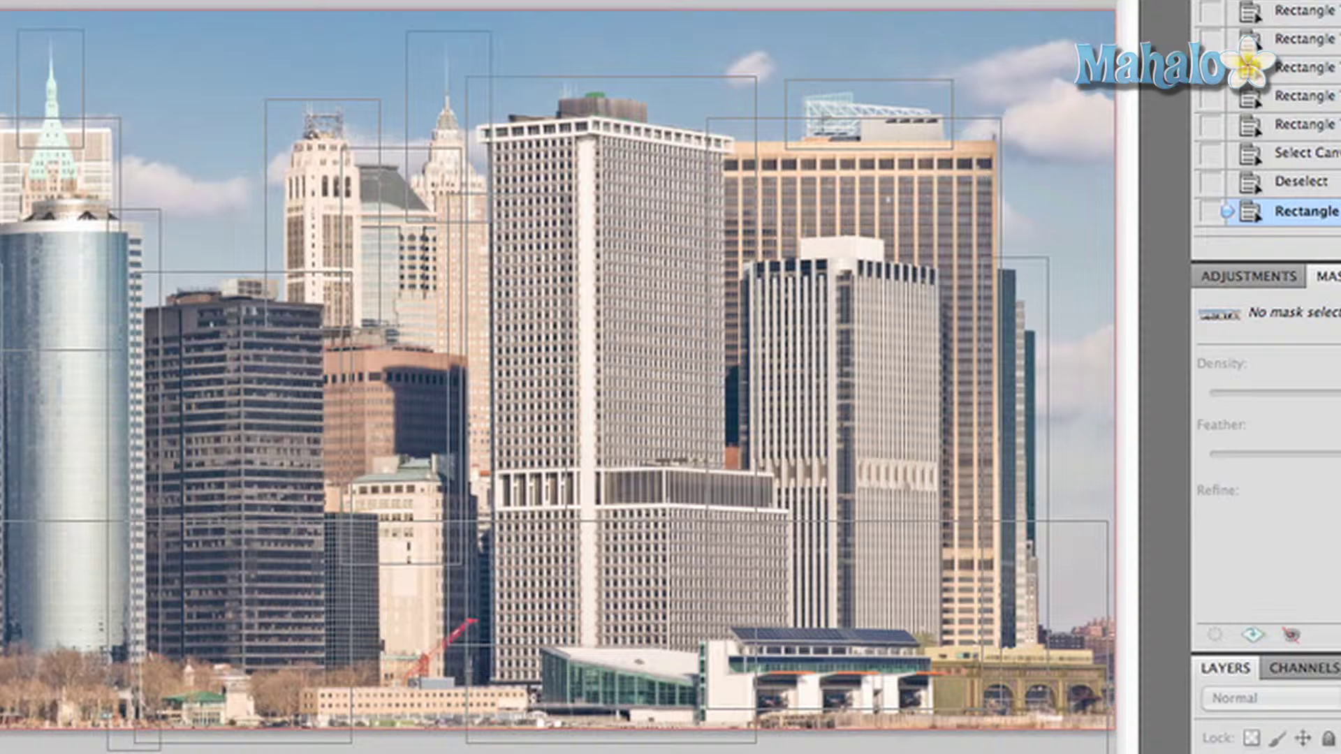
# Step: Convert the Background into a regular layer named 'Cityscape' with Layer From Background
pyautogui.rightClick(1300, 753)
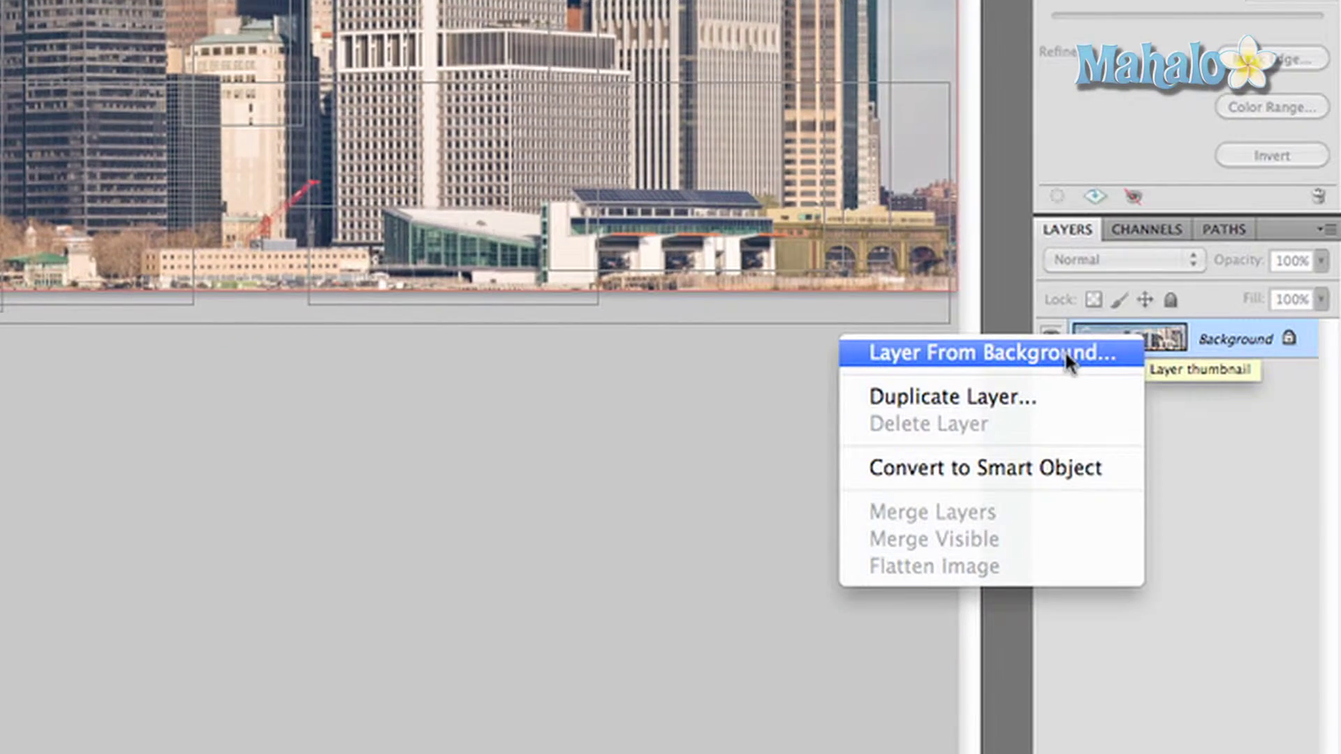
pyautogui.click(1066, 355)
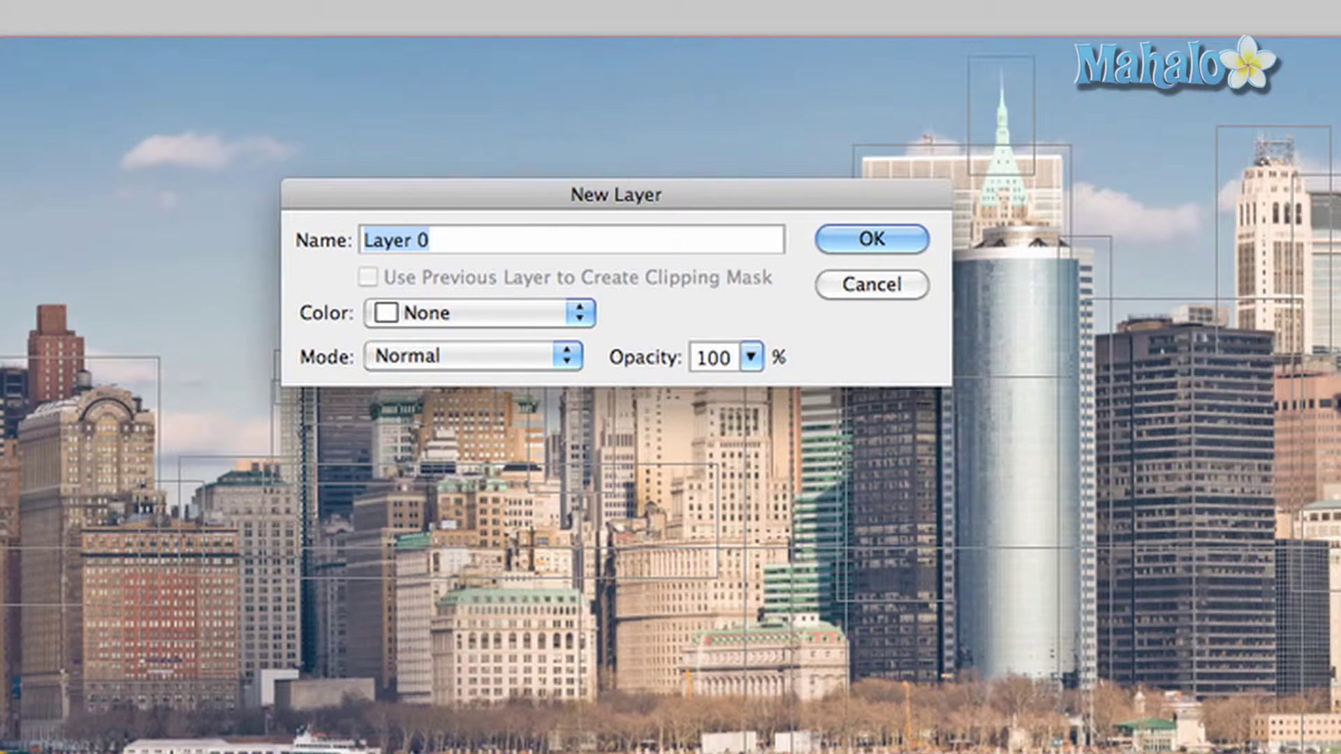
pyautogui.write('Cityscape')
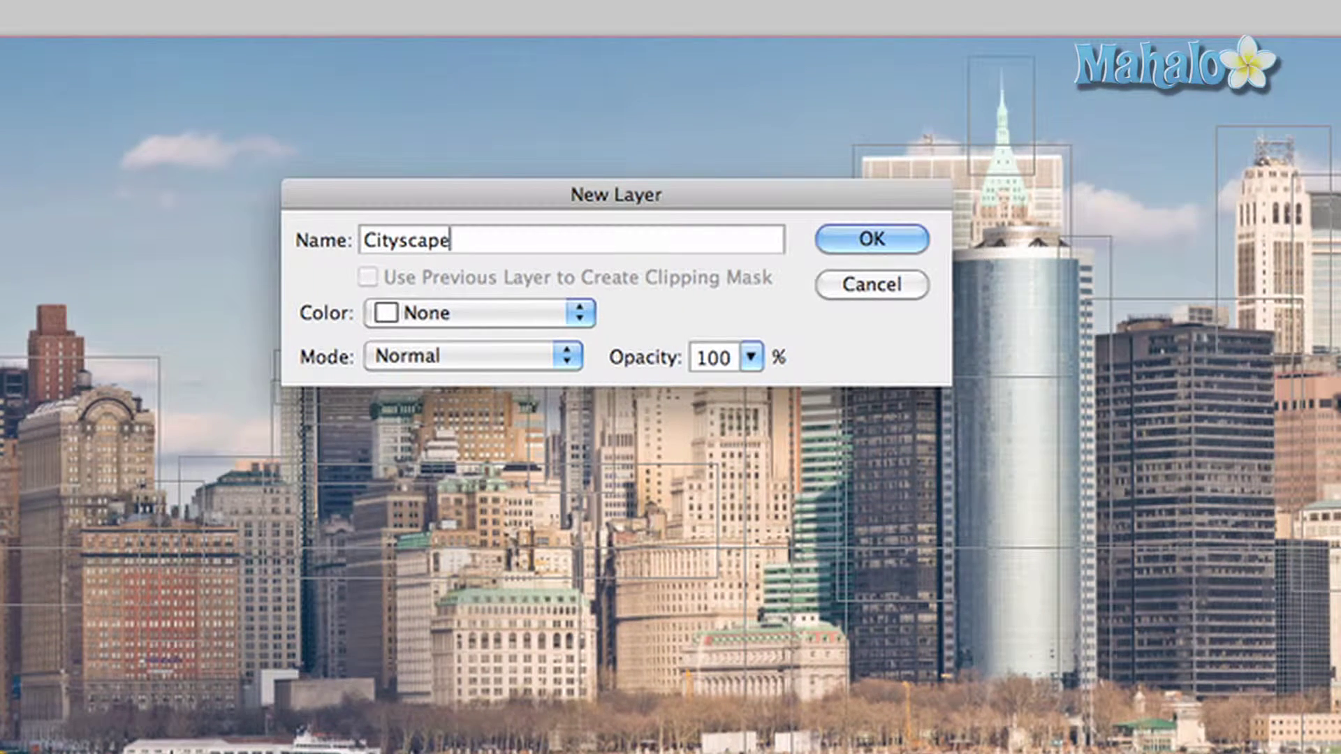
pyautogui.press('Return')
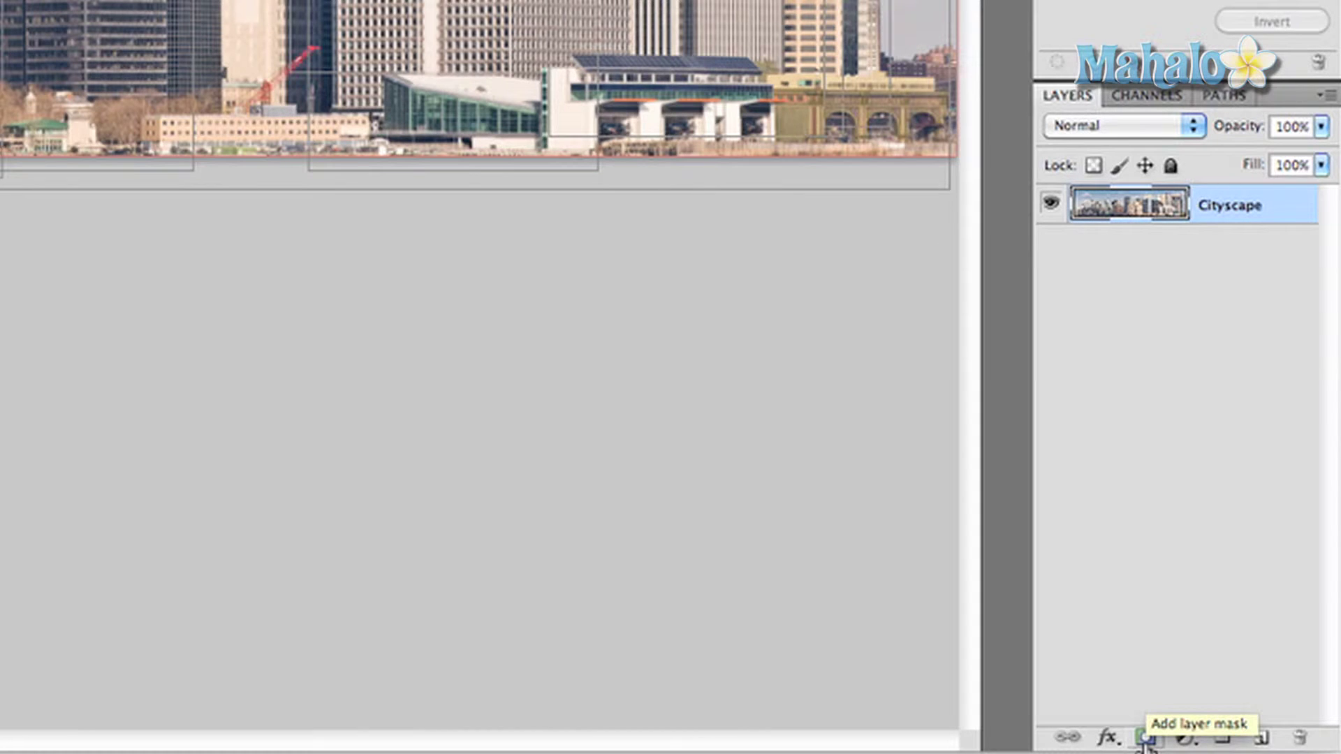
# Step: Add a vector mask to Cityscape and draw an extra rectangle restoring the glass tower's middle
pyautogui.click(1145, 738)
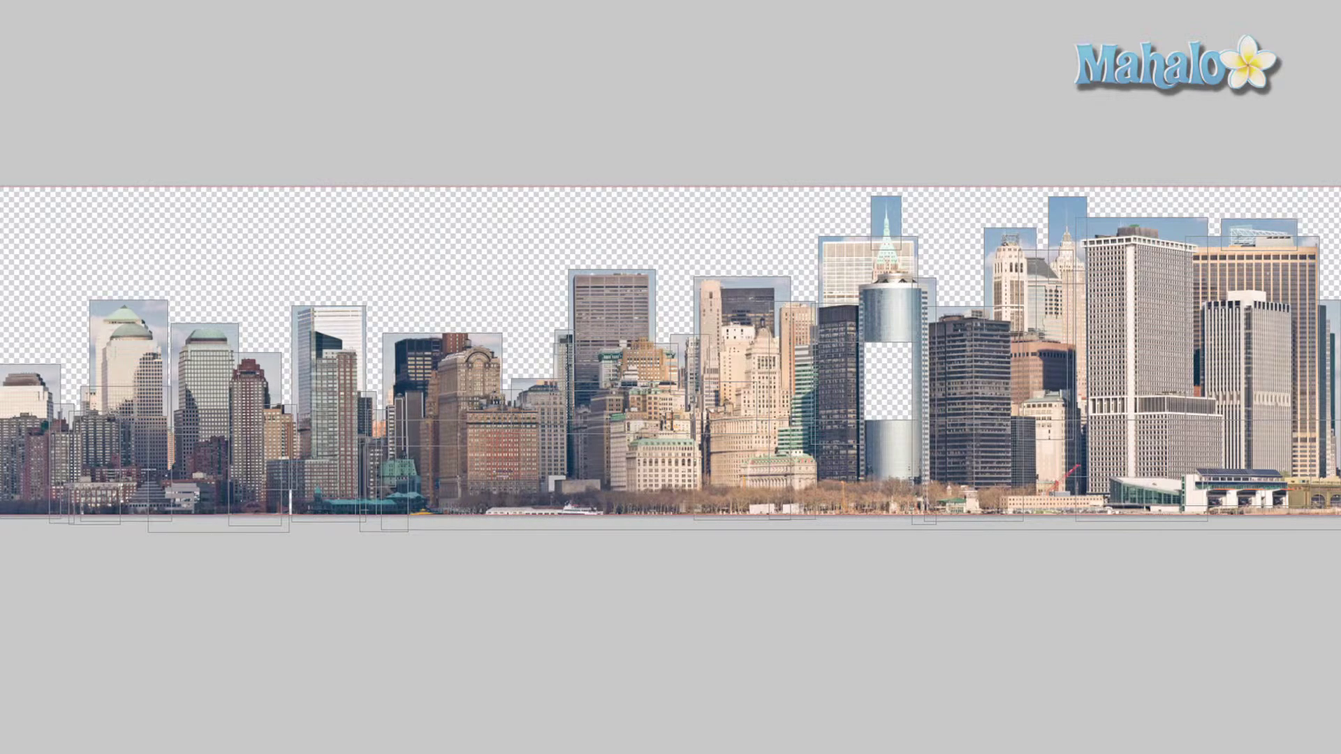
pyautogui.moveTo(858, 326); pyautogui.dragTo(915, 416)
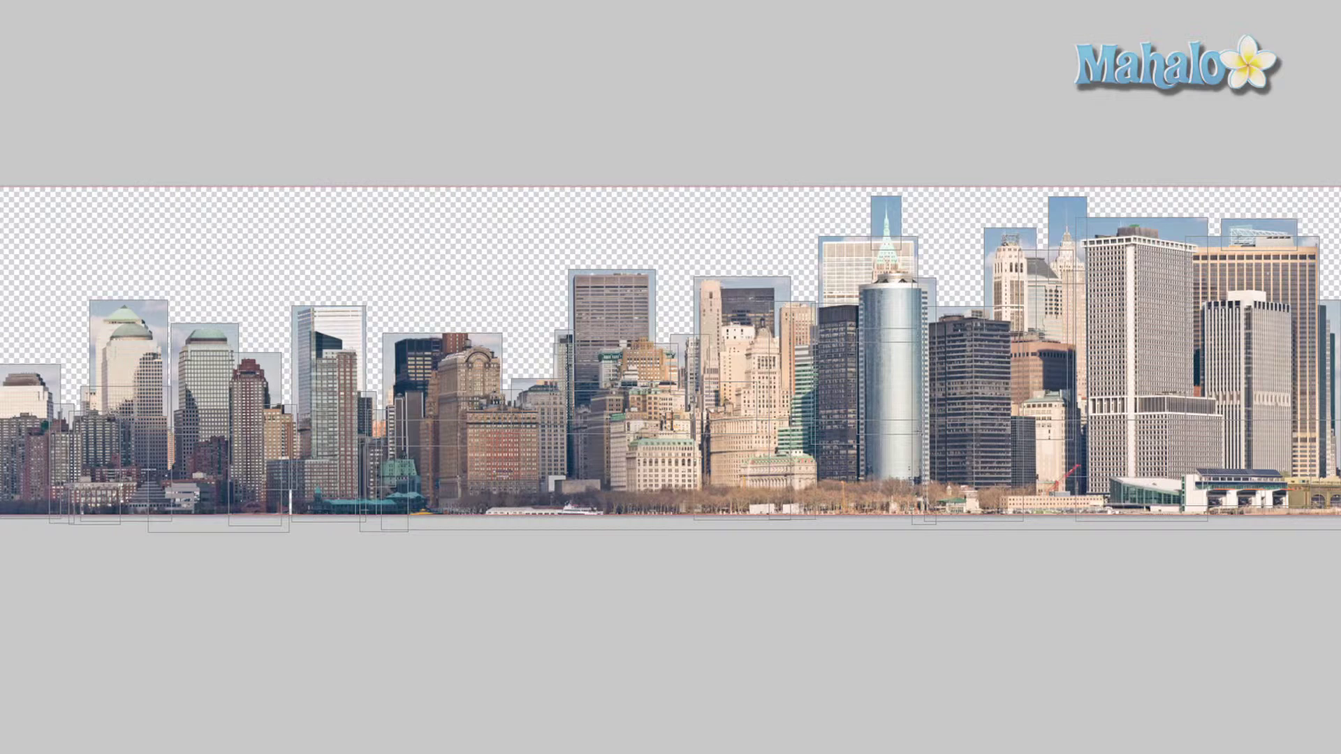